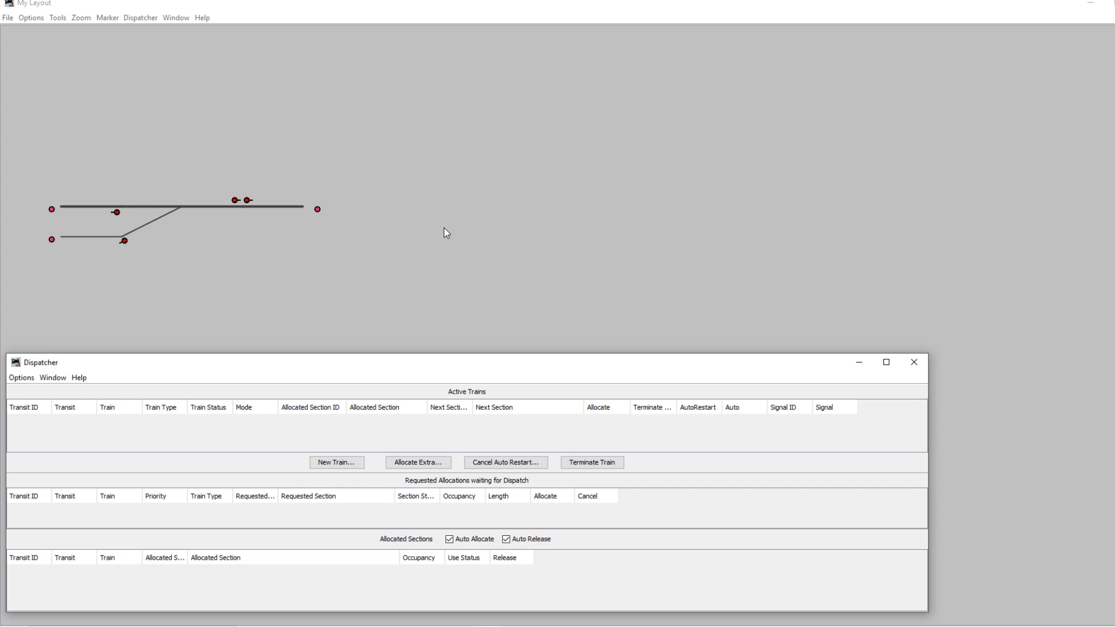
Step: Switch the layout panel to edit mode and add a block contents label for the Left block above the left track
left_click(444, 228)
left_click(31, 18)
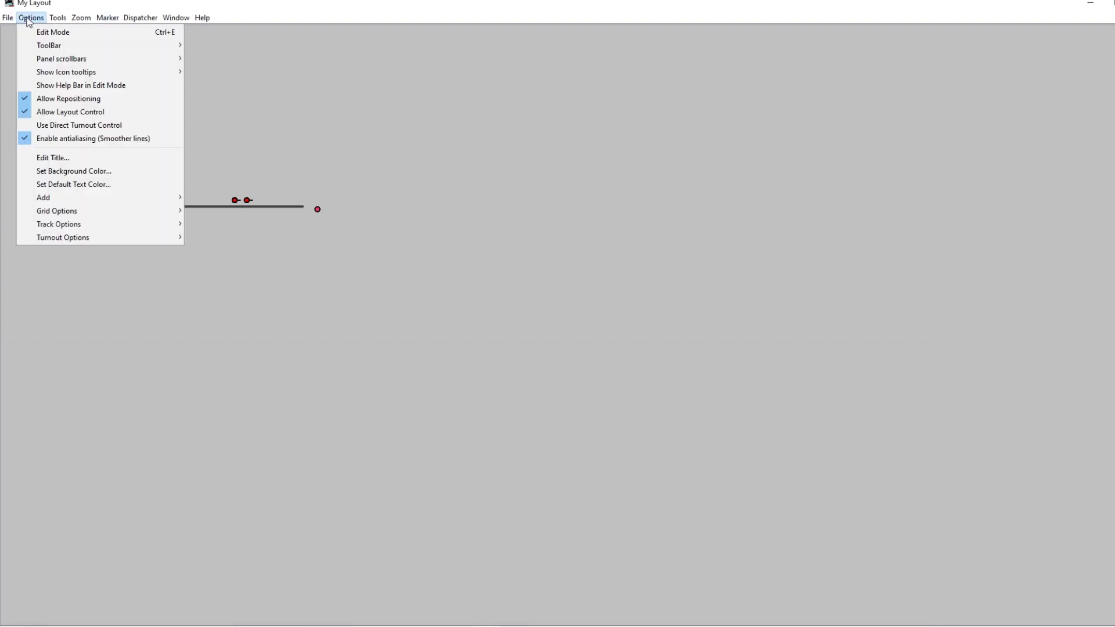
left_click(38, 35)
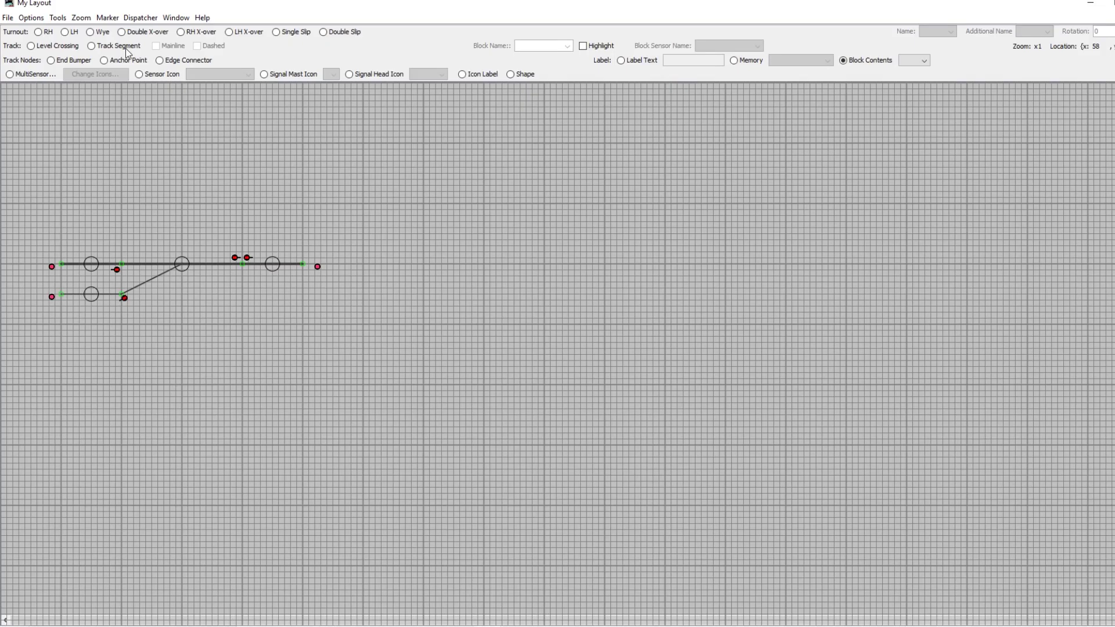
left_click(846, 60)
left_click(922, 62)
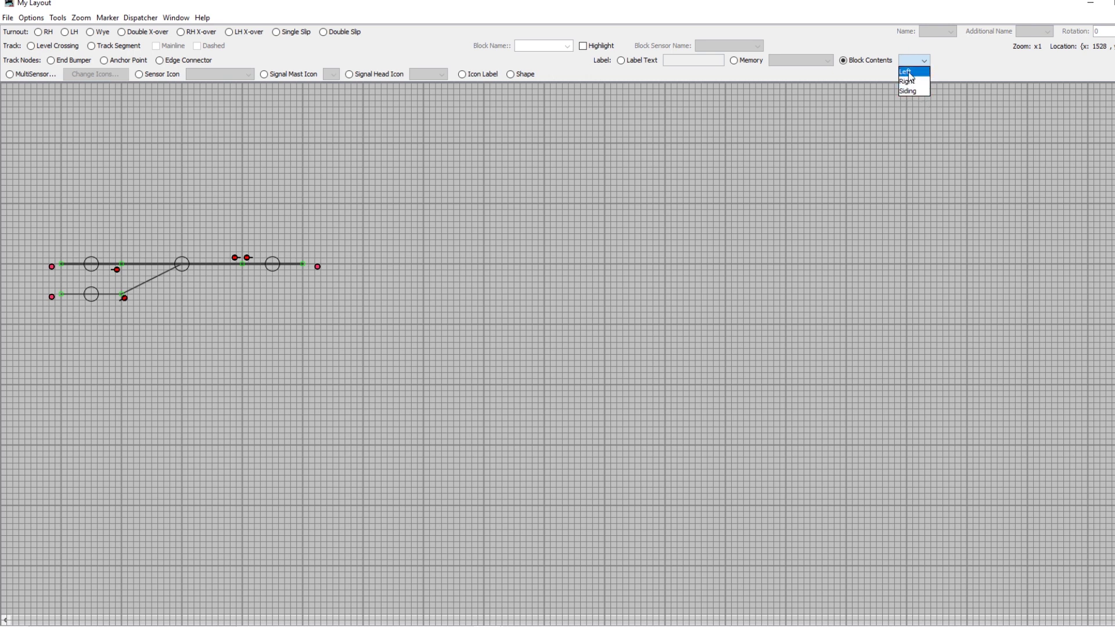
left_click(909, 73)
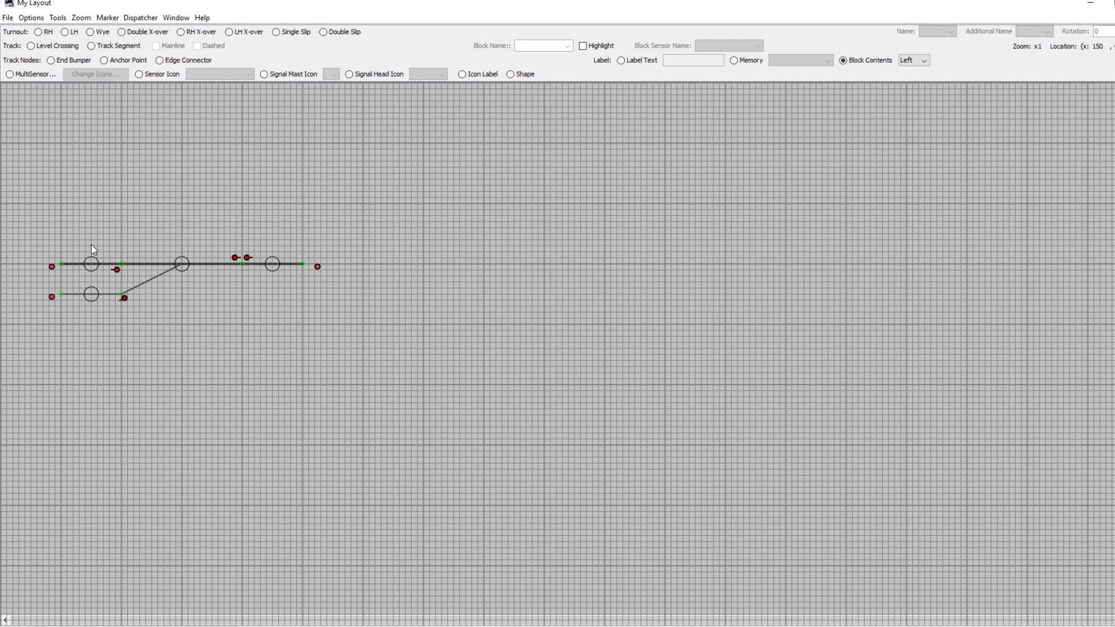
Step: Add block contents labels for the Right and Siding blocks beside their tracks
left_click(923, 61)
left_click(908, 80)
left_click(913, 60)
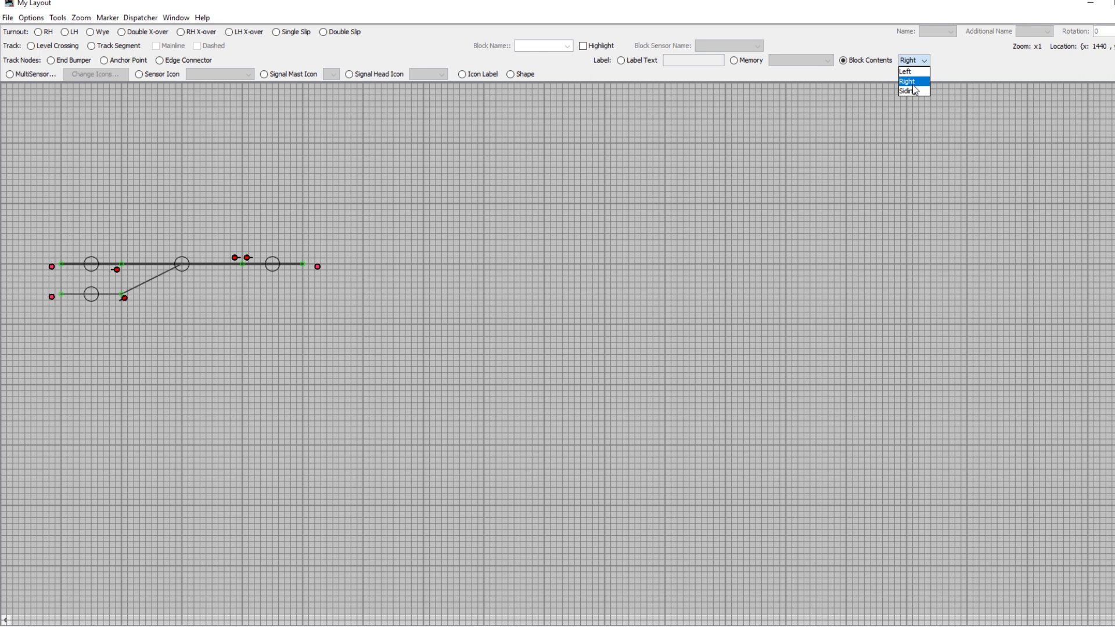
left_click(913, 90)
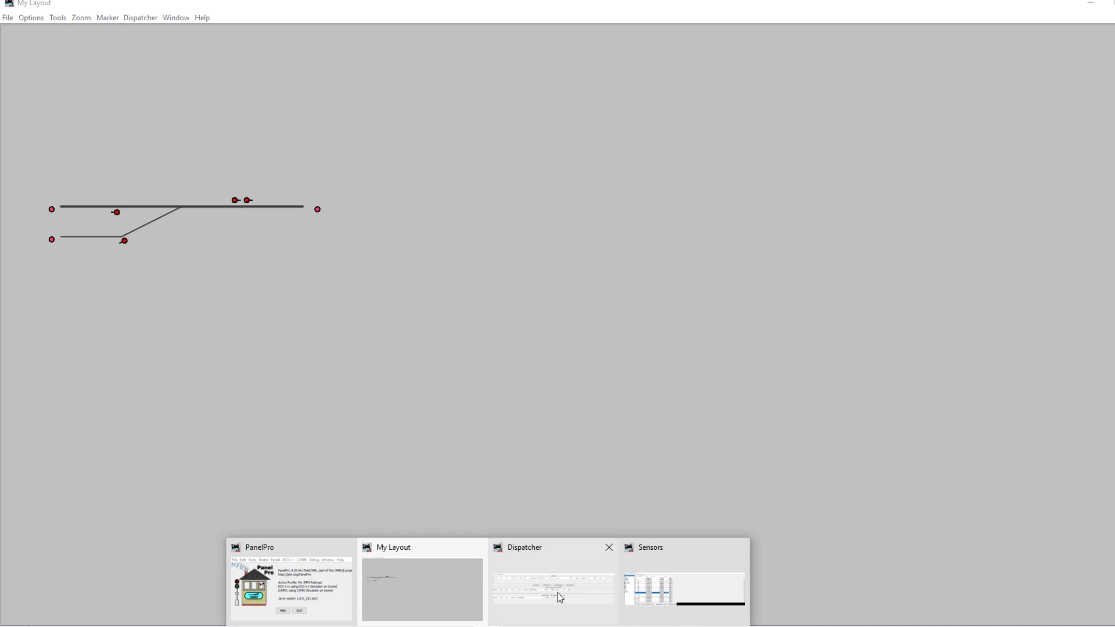
Step: Bring up the Dispatcher's new train form and set sensor AR8 to Active in the Sensors table
left_click(559, 598)
left_click(325, 464)
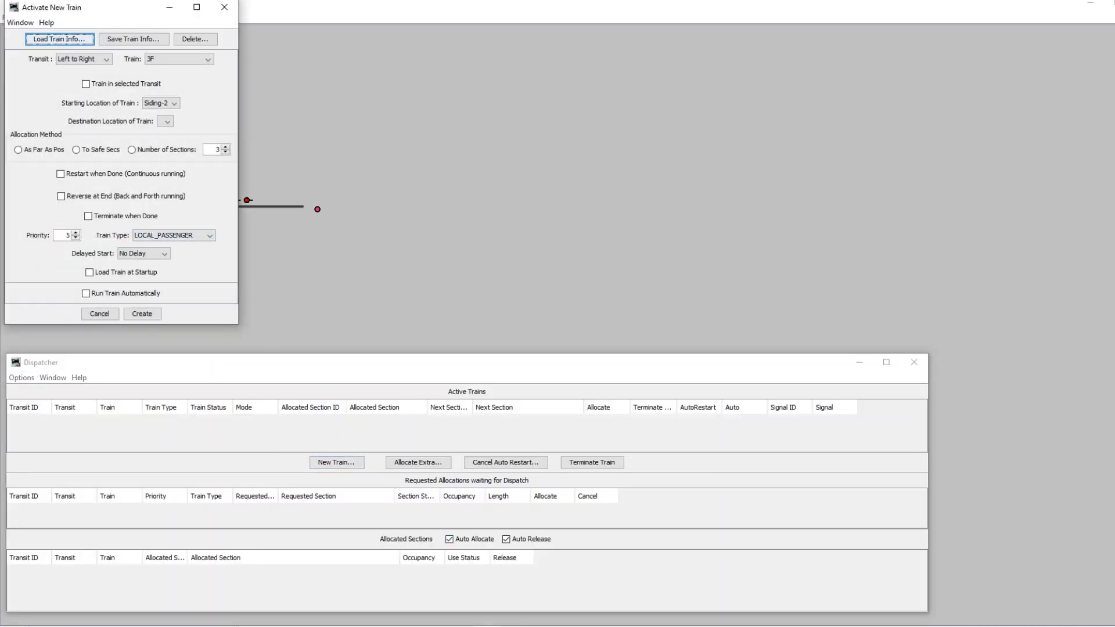
mouse_move(465, 621)
left_click(694, 606)
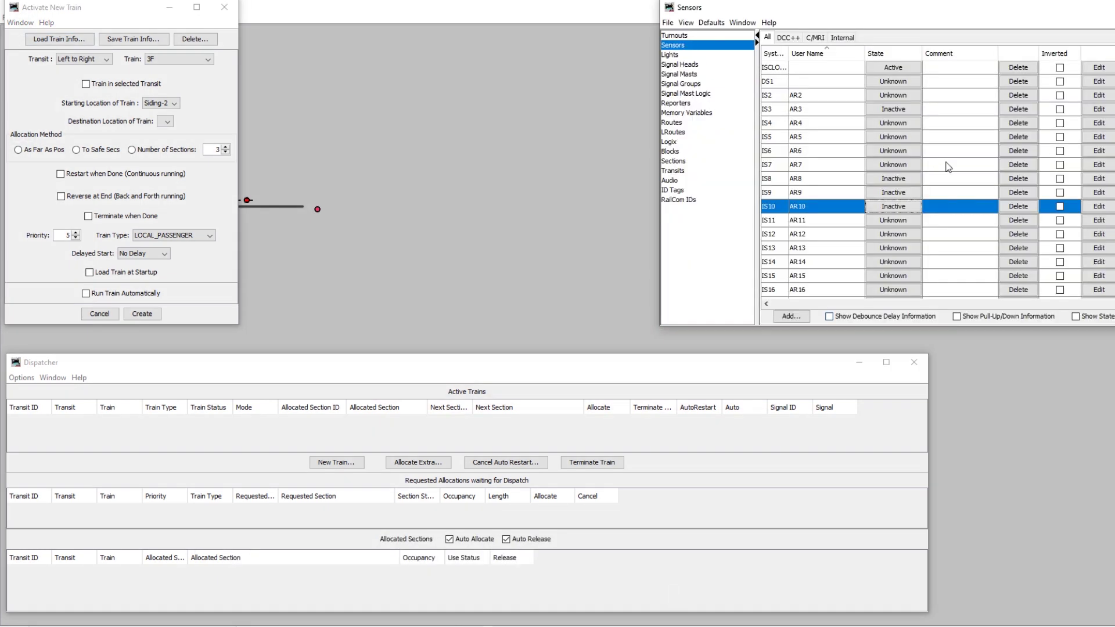
left_click(898, 181)
left_click(370, 130)
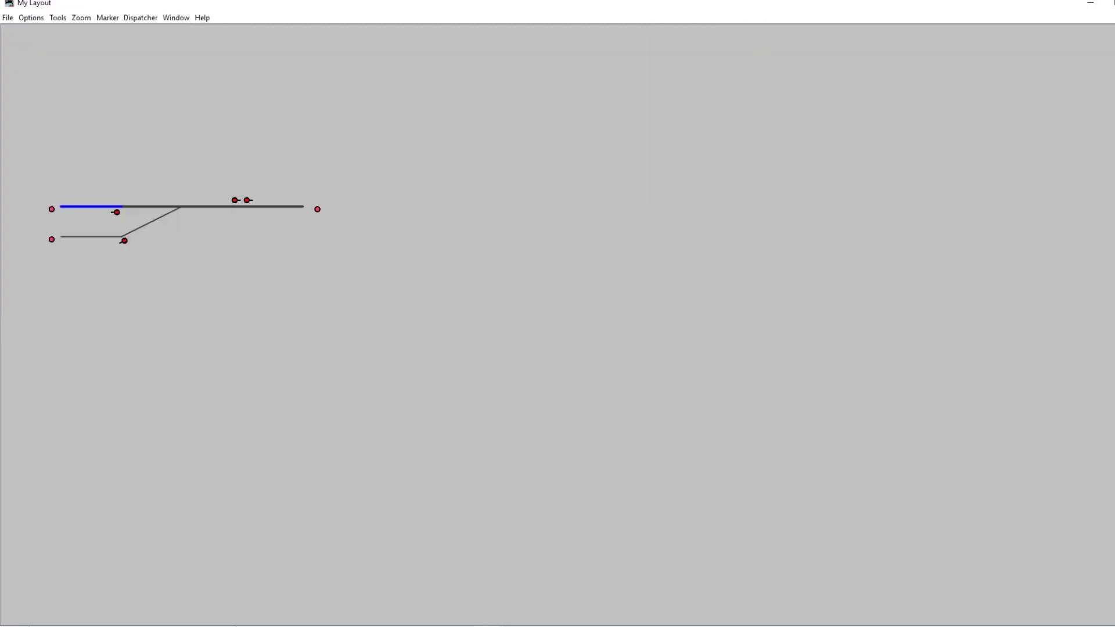
Step: Start a new dispatcher train using Bachmann Next 18 on the Left to Right transit, with the train already in the selected transit
mouse_move(491, 626)
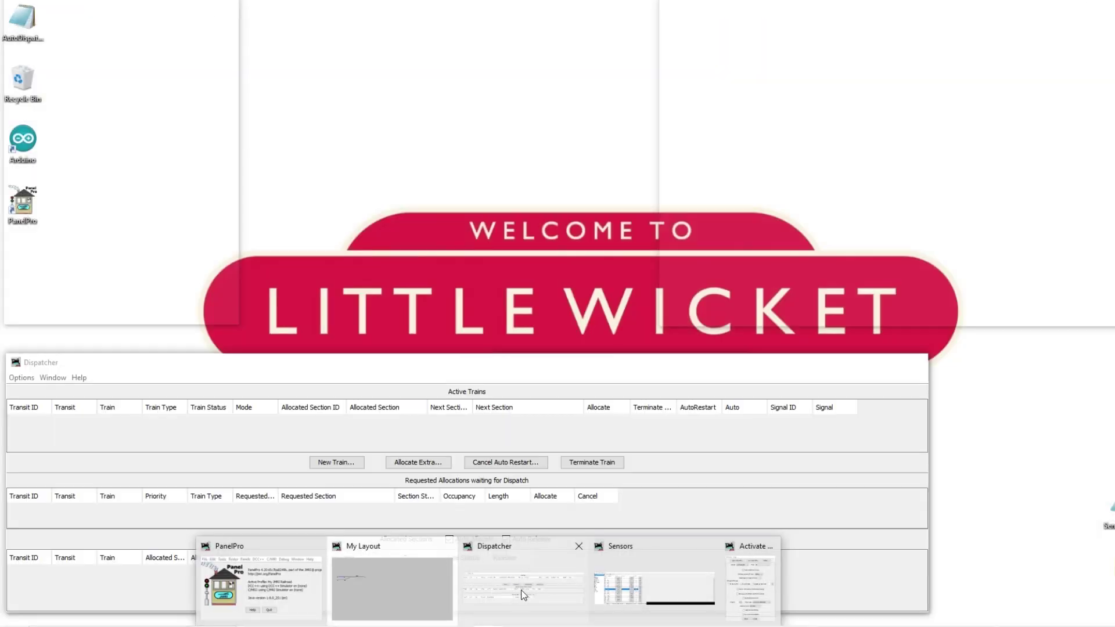
left_click(556, 567)
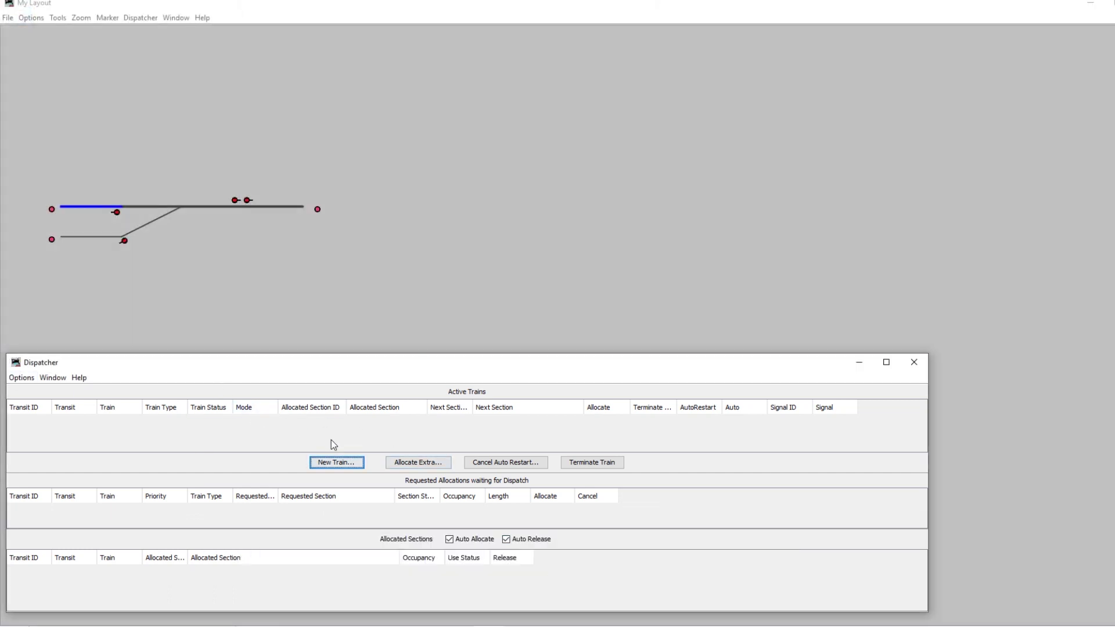
left_click(337, 462)
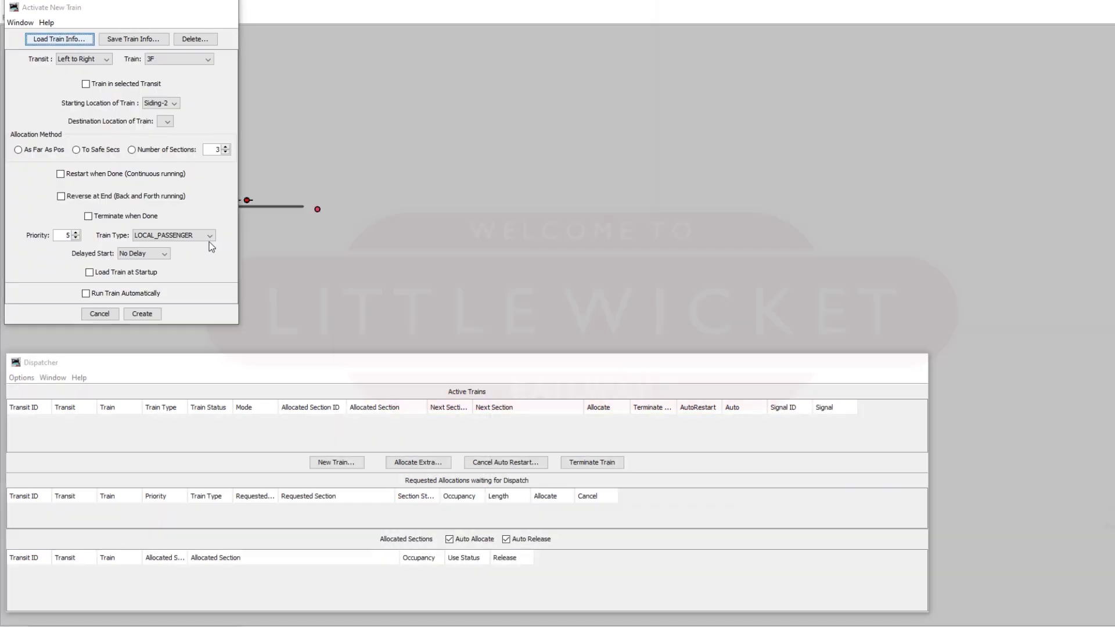
left_click(163, 59)
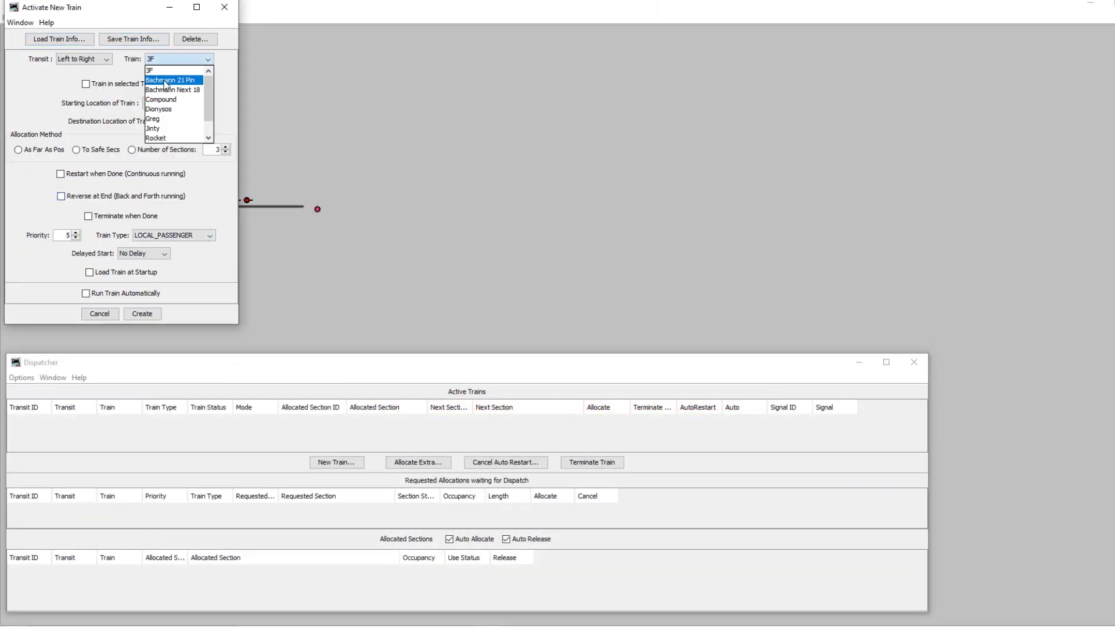
left_click(189, 91)
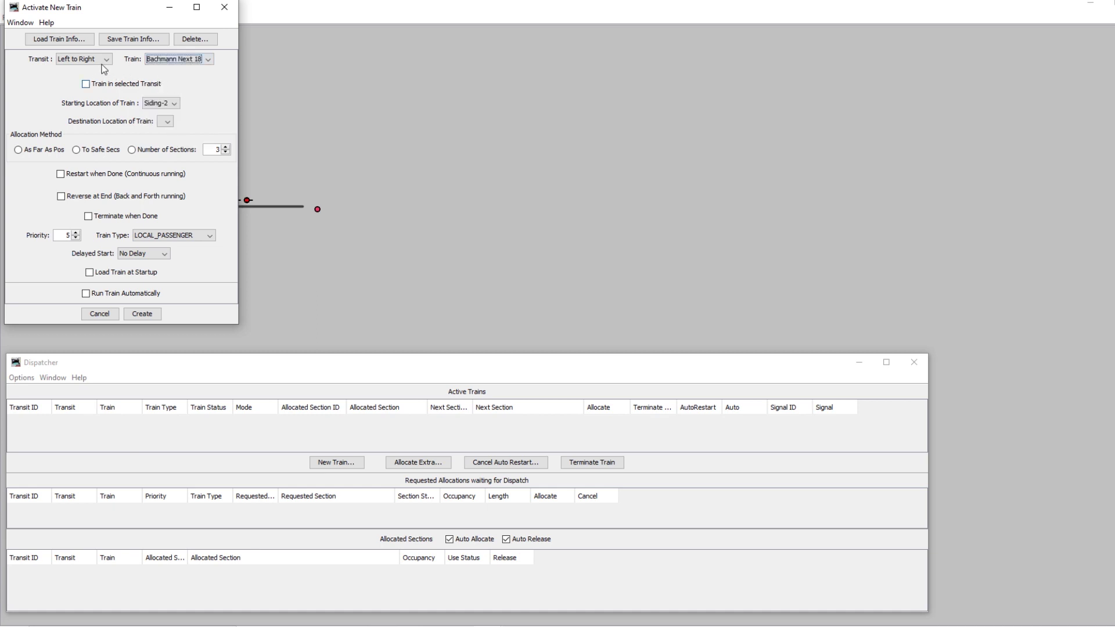
left_click(128, 86)
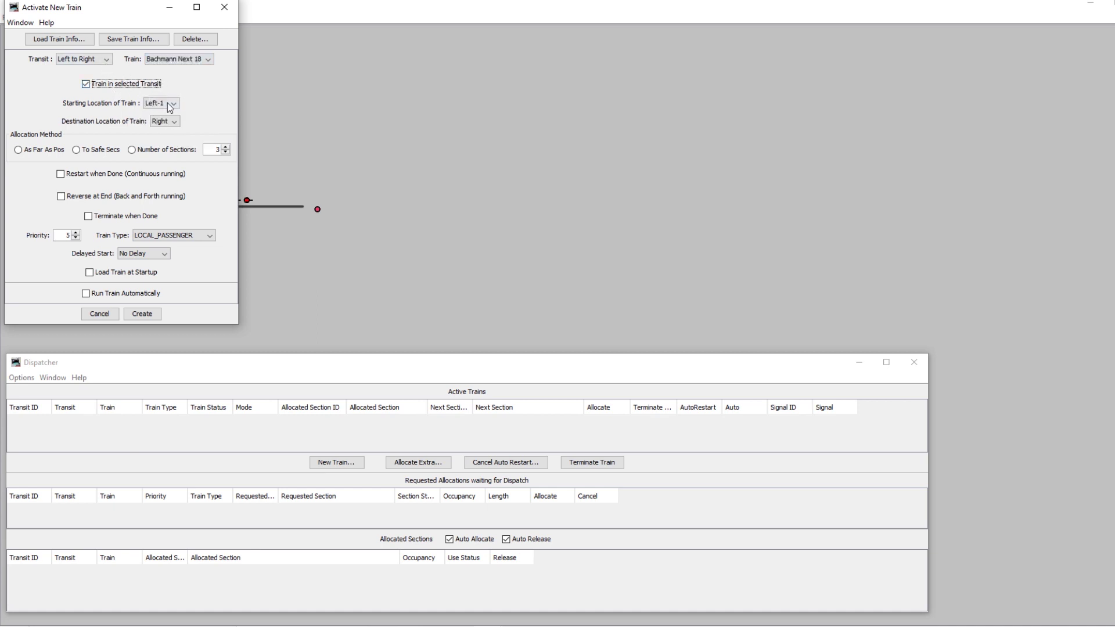
Step: Set the train to allocate as far as possible, terminate when done and run automatically, and create it
left_click(58, 152)
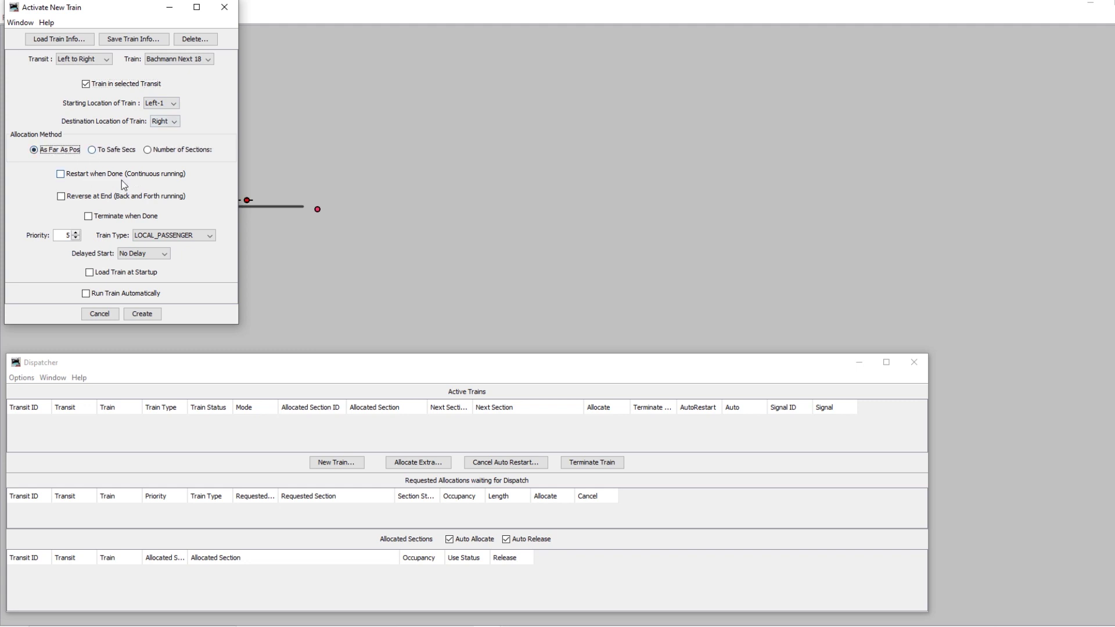
left_click(121, 216)
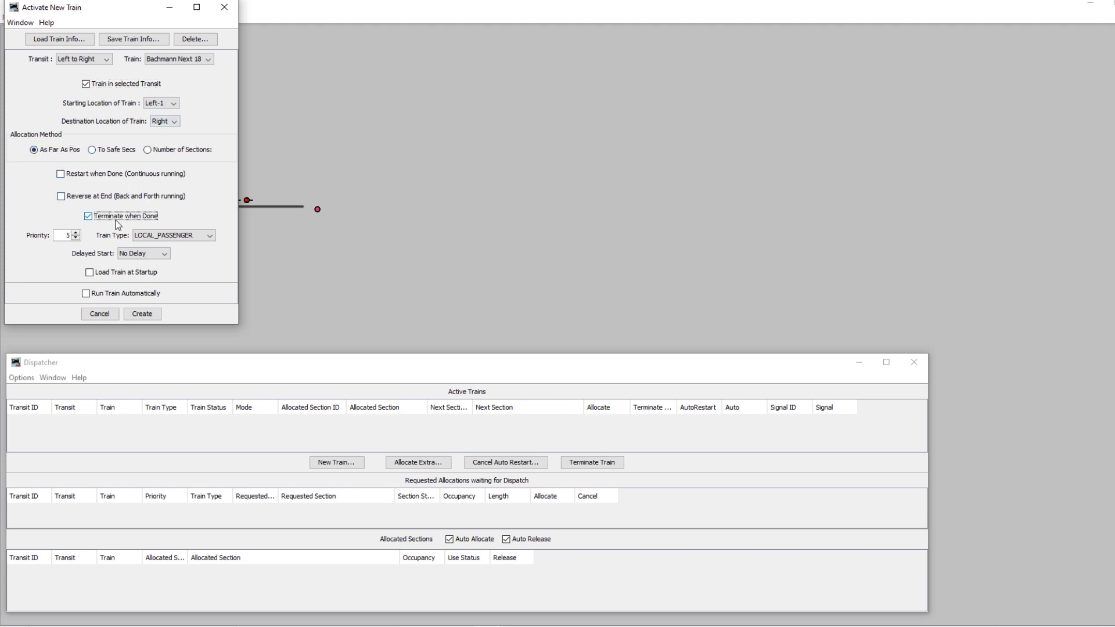
left_click(123, 293)
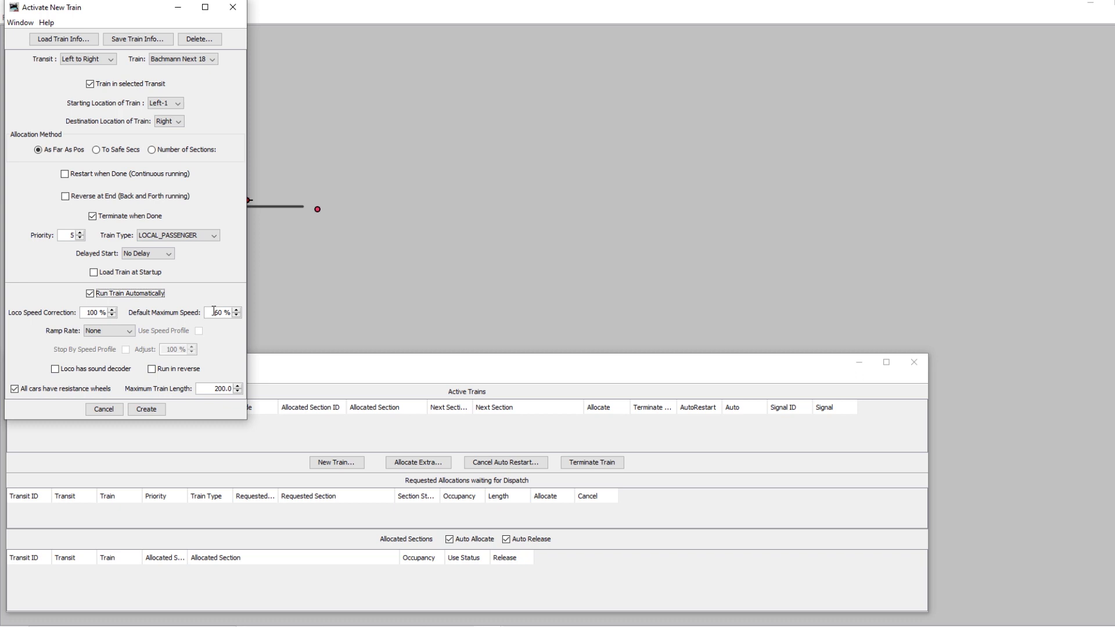
left_click(146, 409)
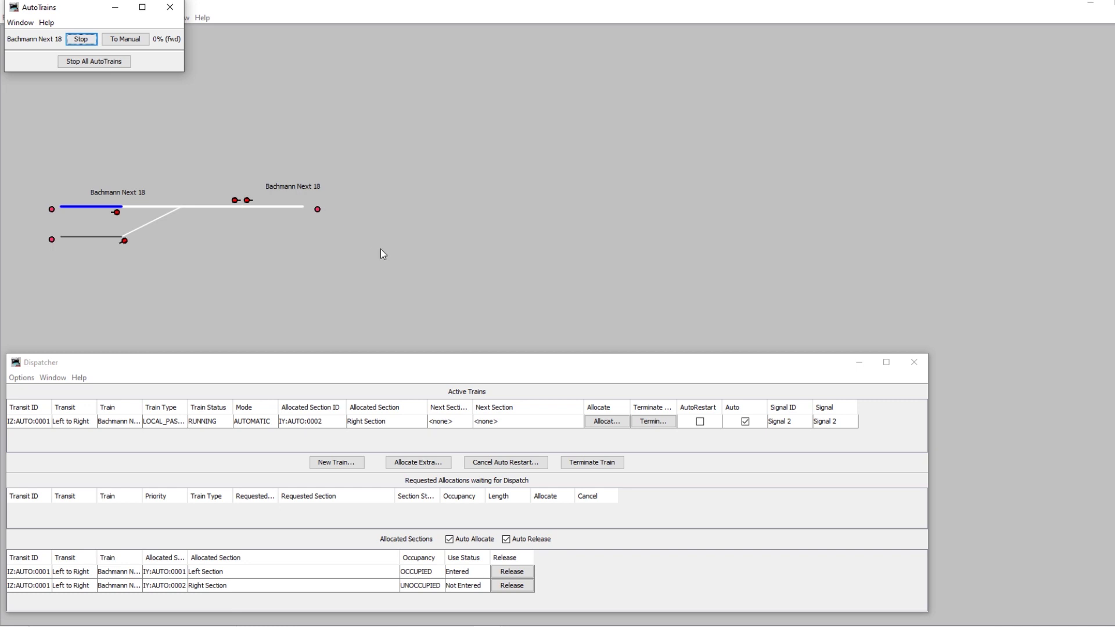
Step: Simulate the train moving to the right block by setting sensor AR10 to Active and AR8 to Inactive
left_click(488, 626)
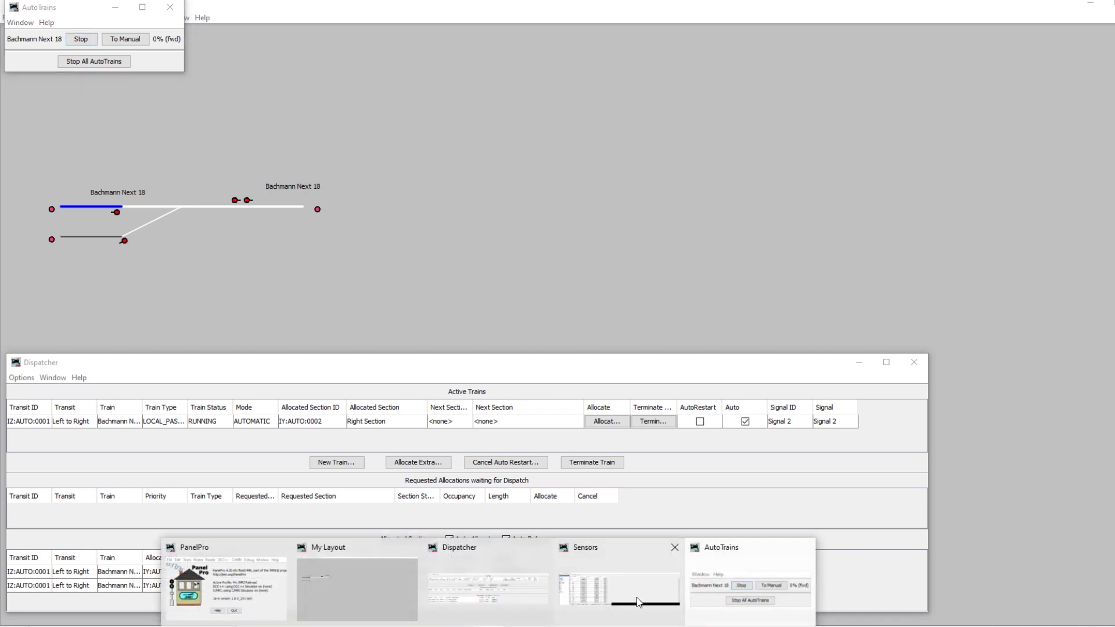
left_click(629, 566)
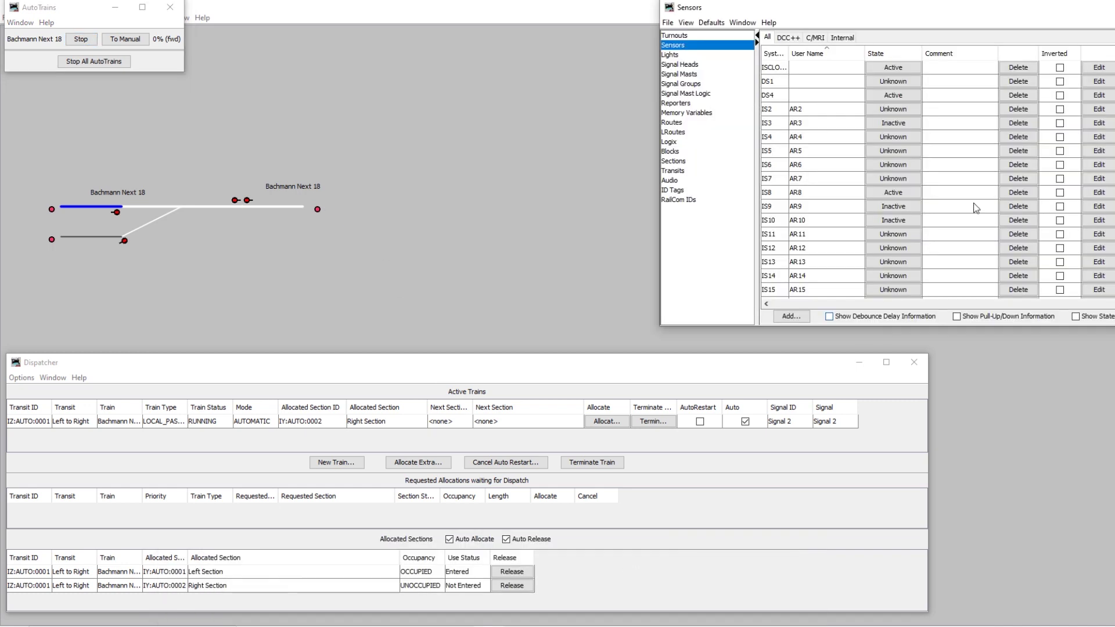
left_click(902, 222)
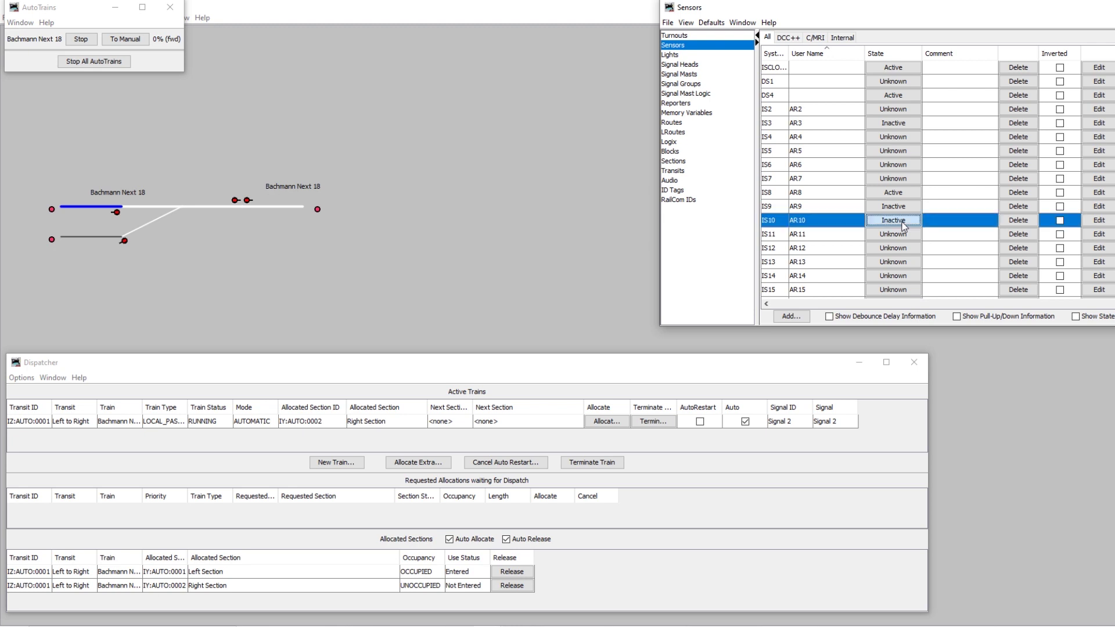
left_click(894, 193)
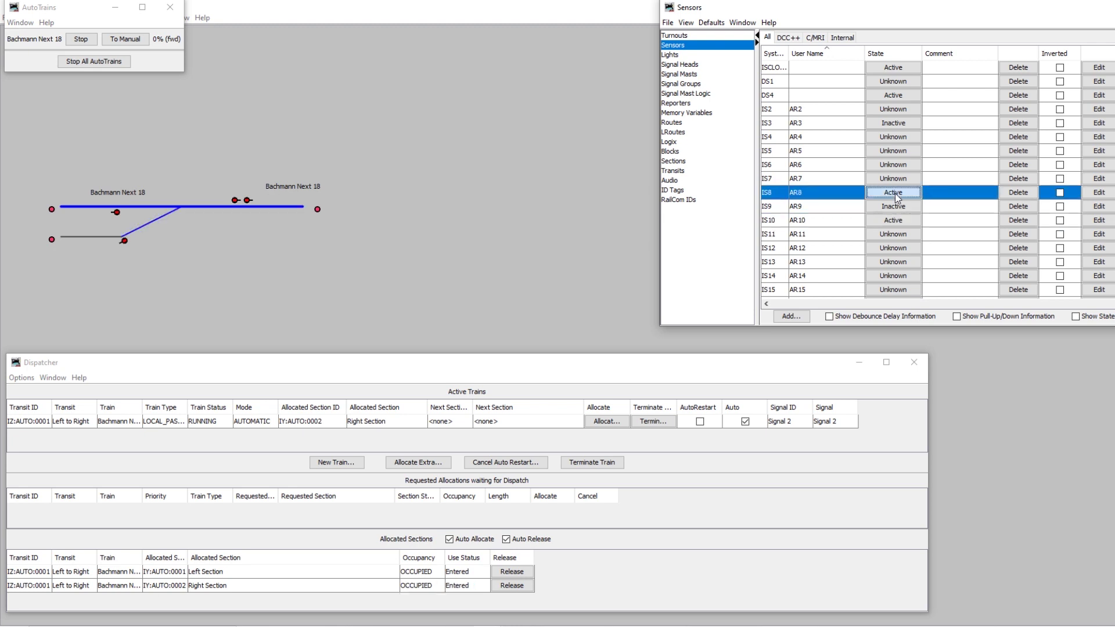
left_click(893, 197)
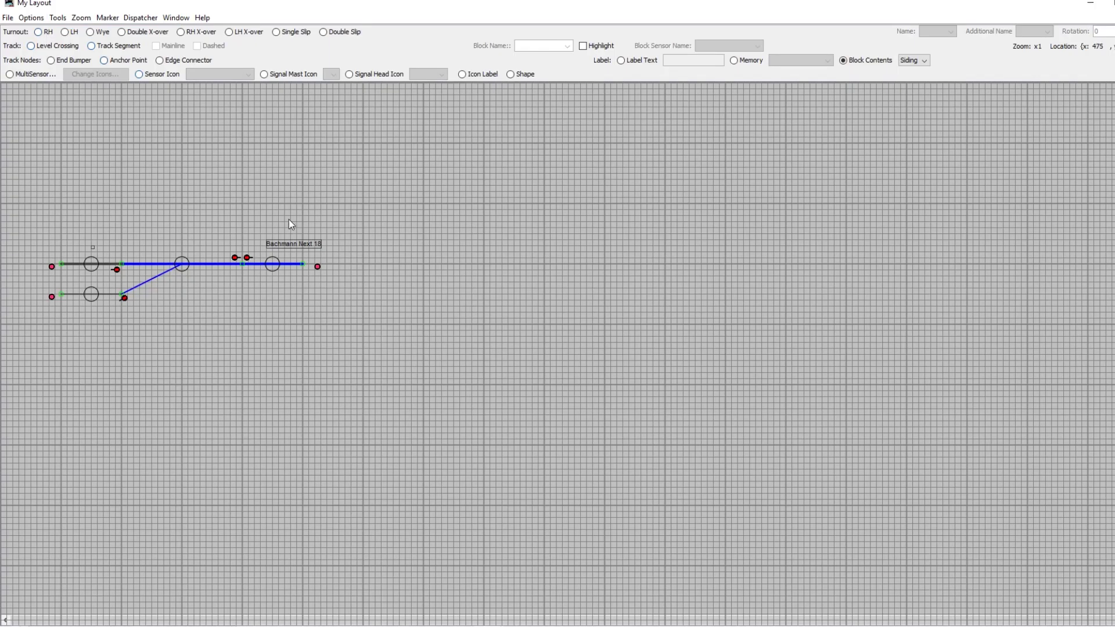
Step: Open the font size choices for the Right block's contents label
right_click(289, 243)
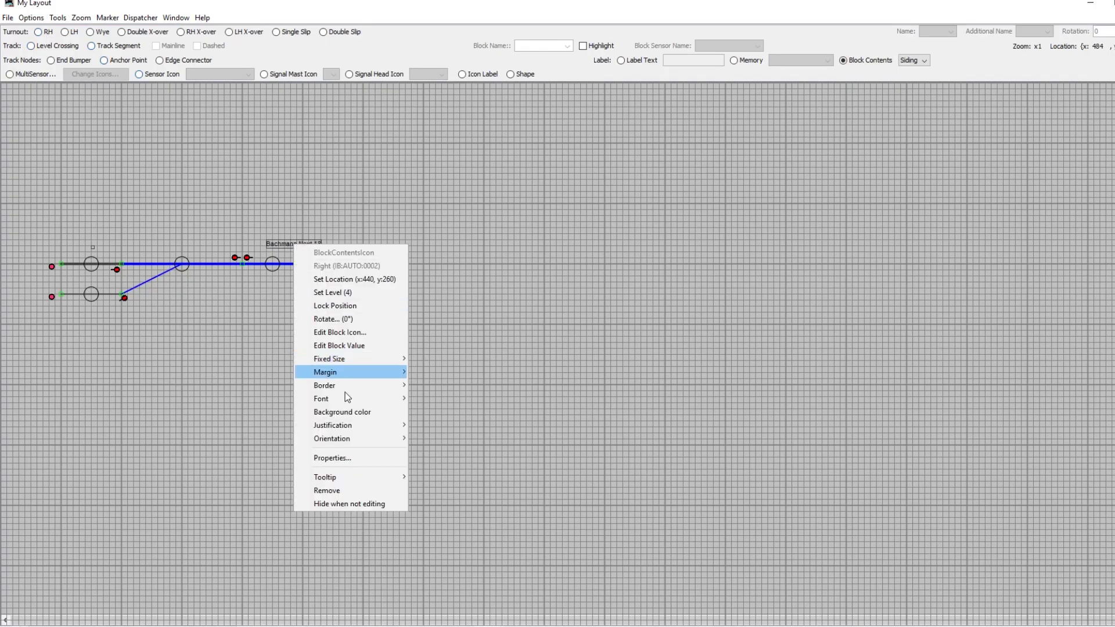
mouse_move(367, 399)
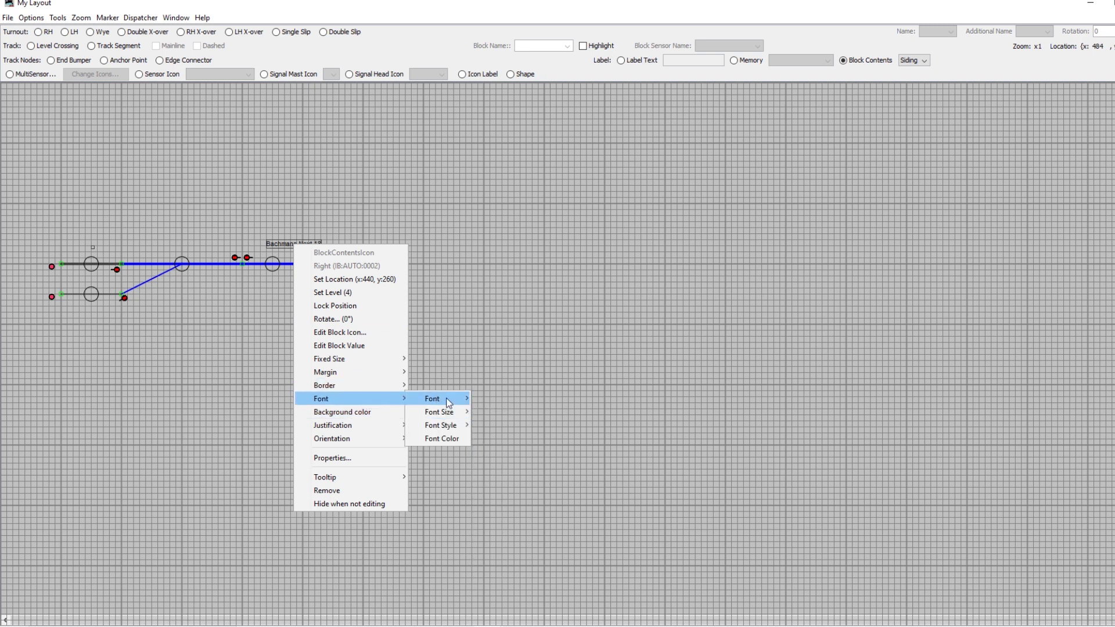
mouse_move(454, 417)
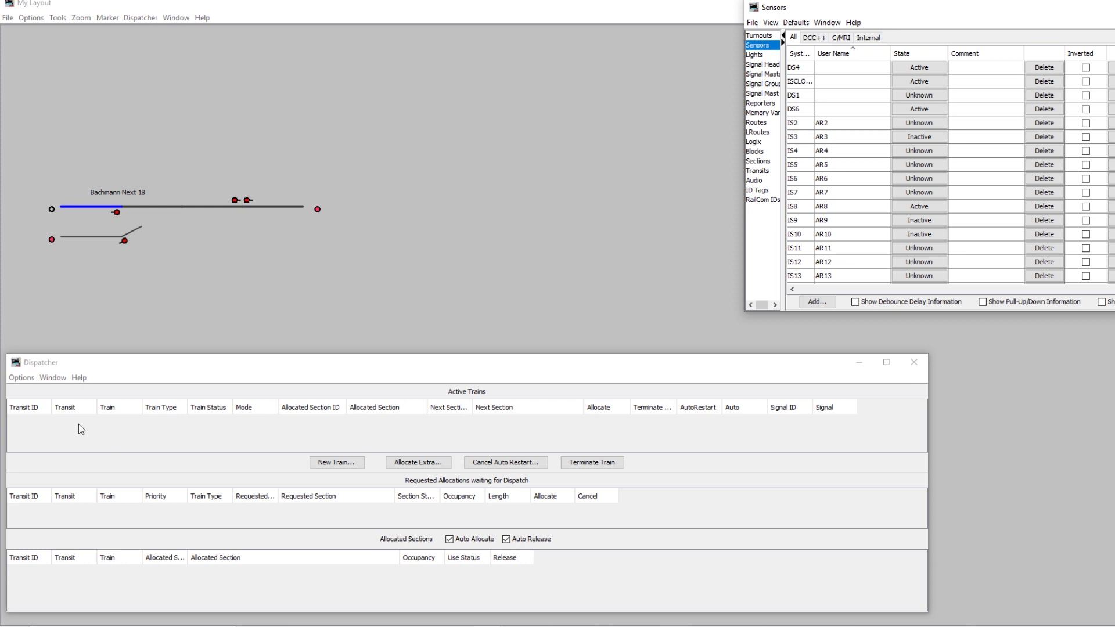
Step: Turn off placing the train name in allocated blocks in the Dispatcher options and apply the change
left_click(22, 378)
left_click(51, 432)
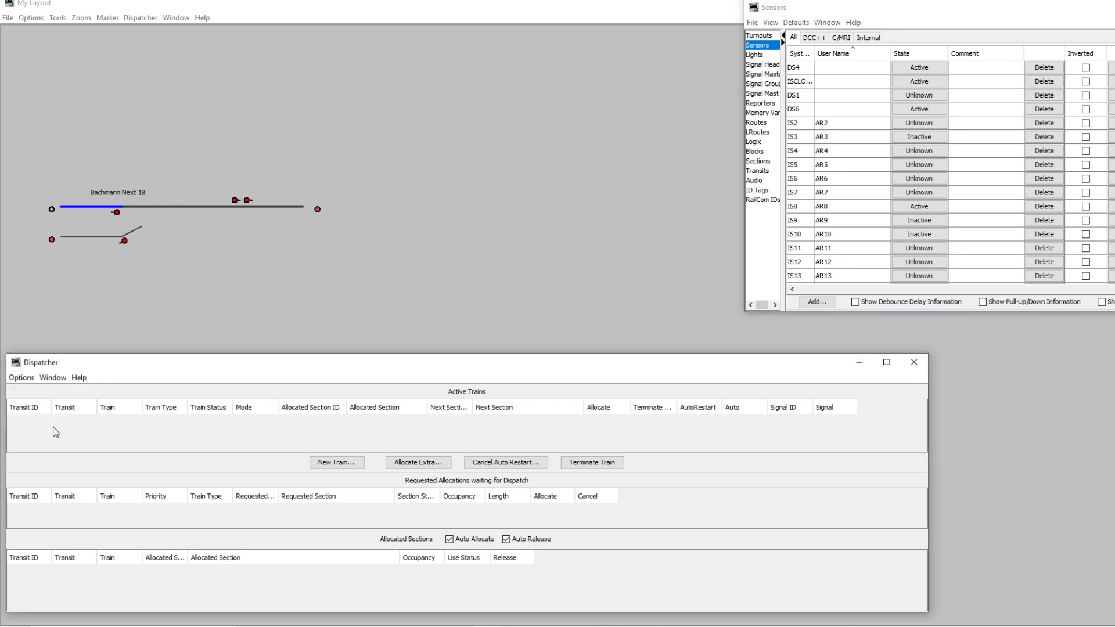
left_click(26, 380)
left_click(46, 418)
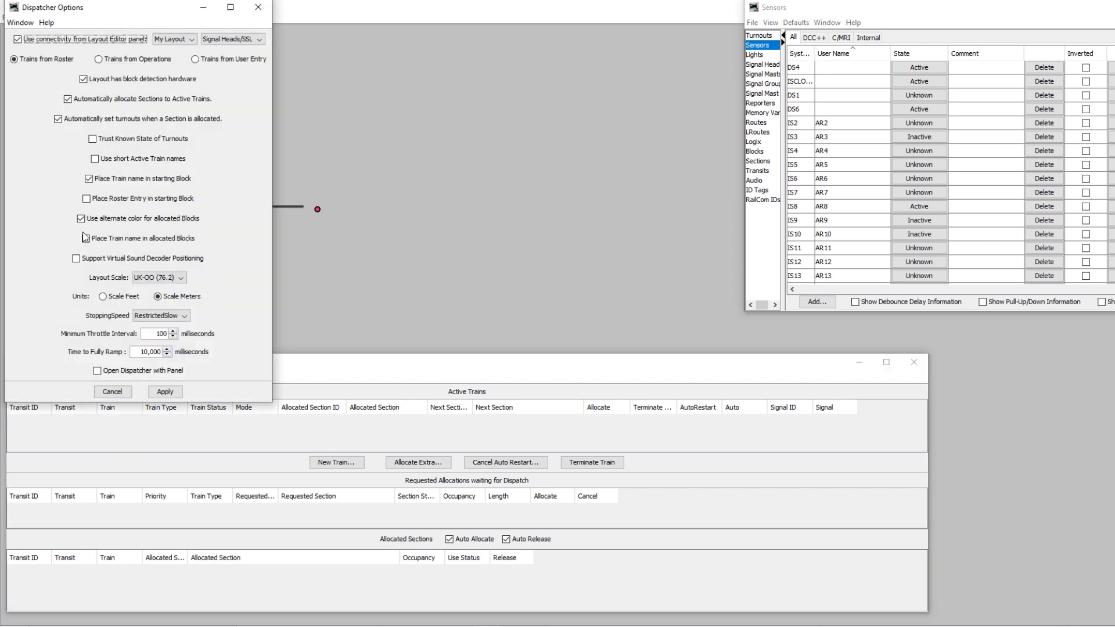
left_click(87, 238)
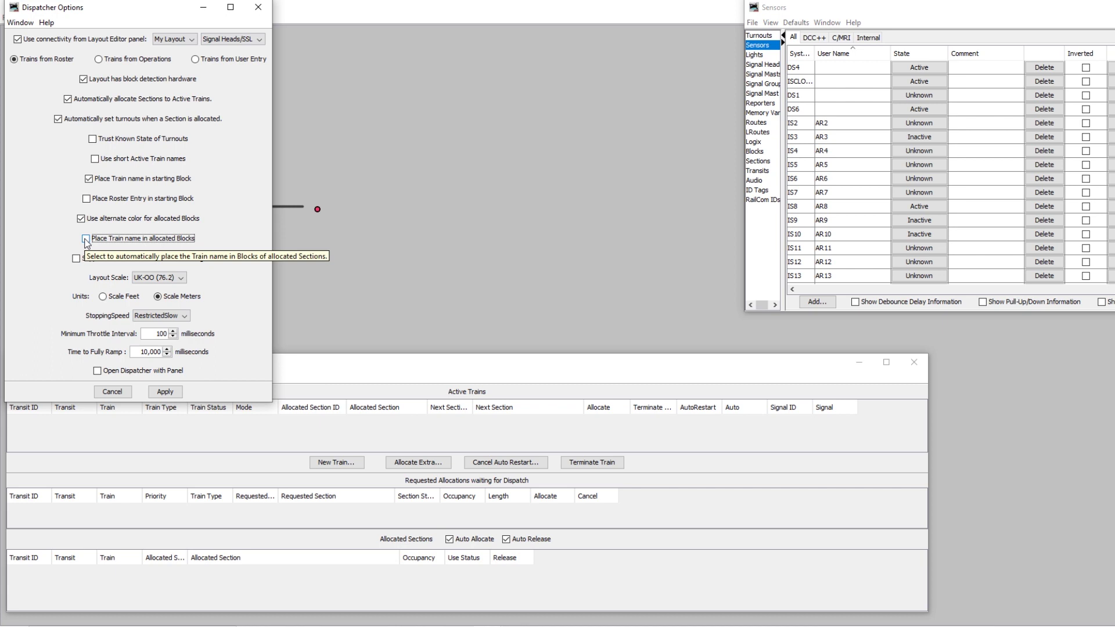
left_click(172, 394)
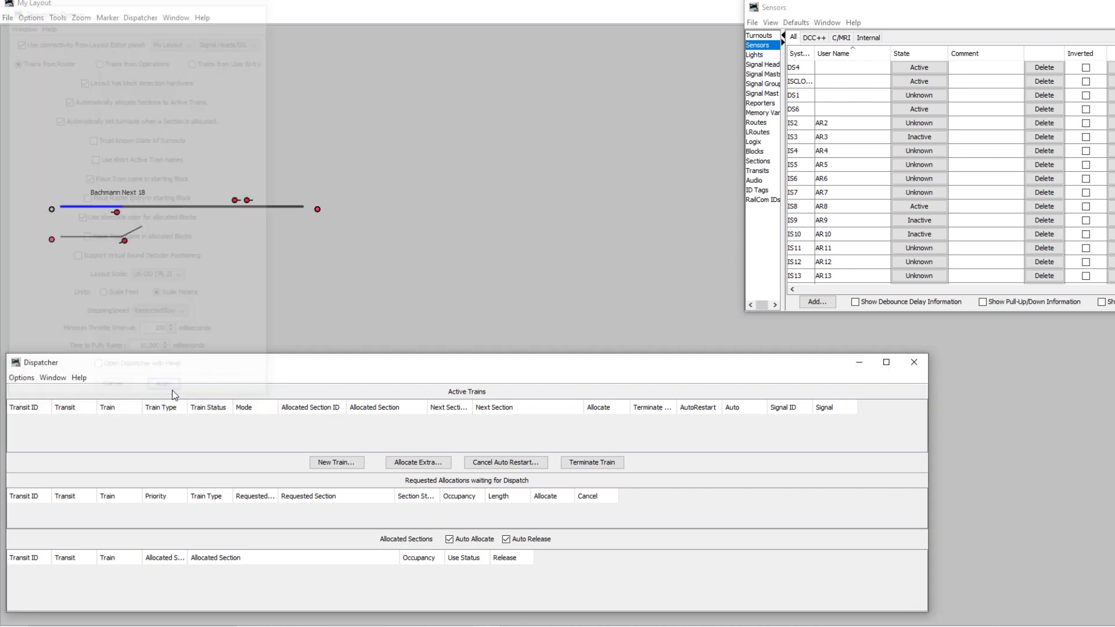
Step: Create a new Left to Right train with Bachmann Next 18 from Left-1 to Right, set to run automatically
left_click(339, 464)
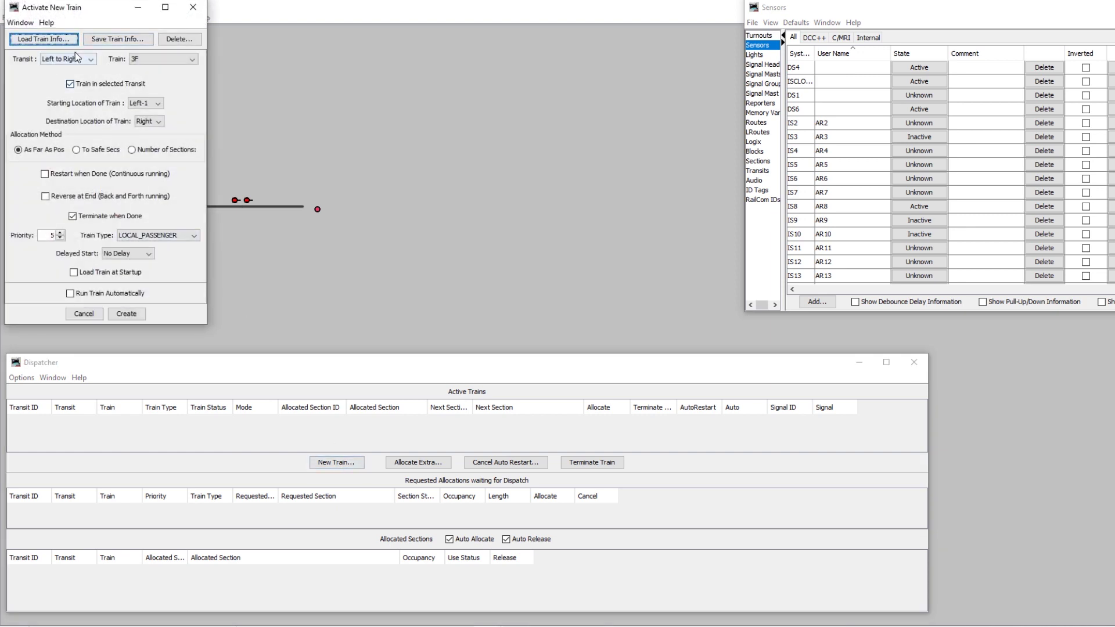
left_click(137, 64)
left_click(154, 92)
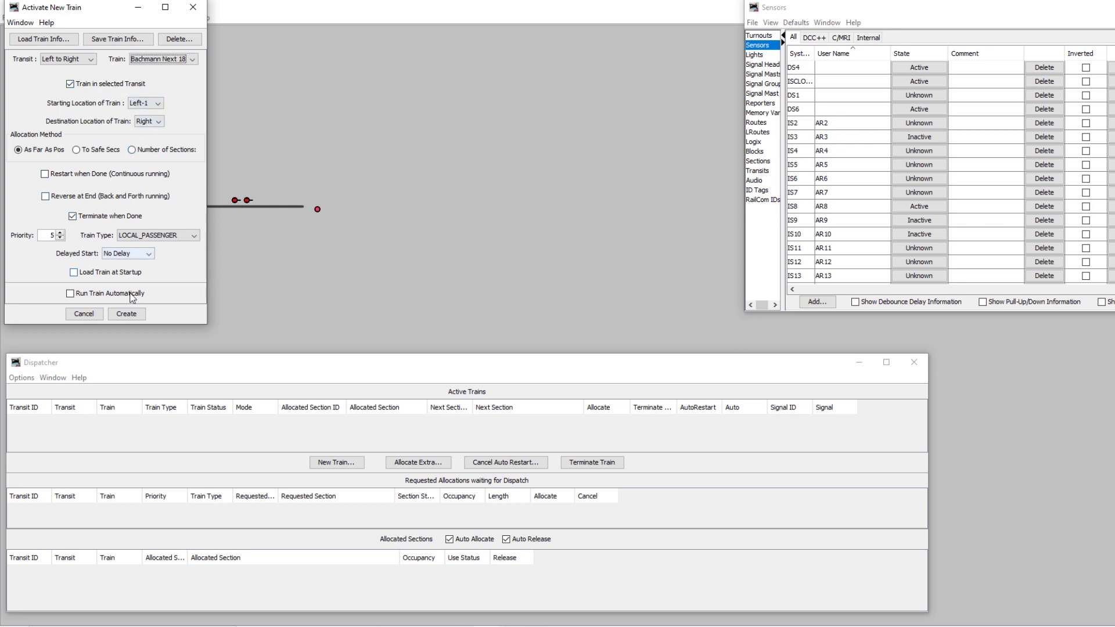
left_click(119, 294)
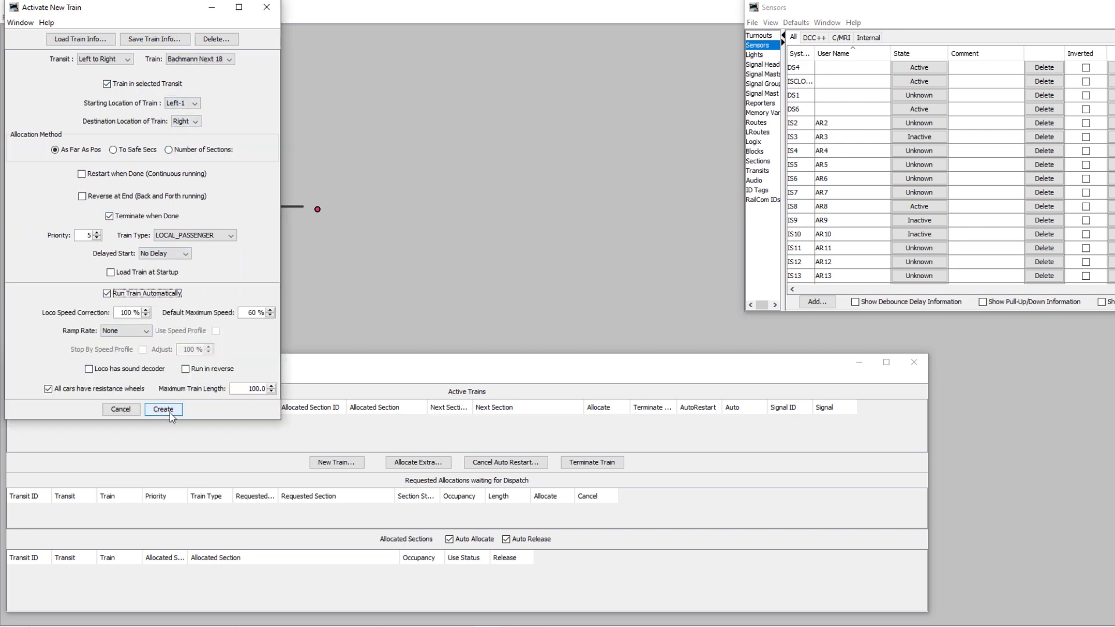
left_click(163, 410)
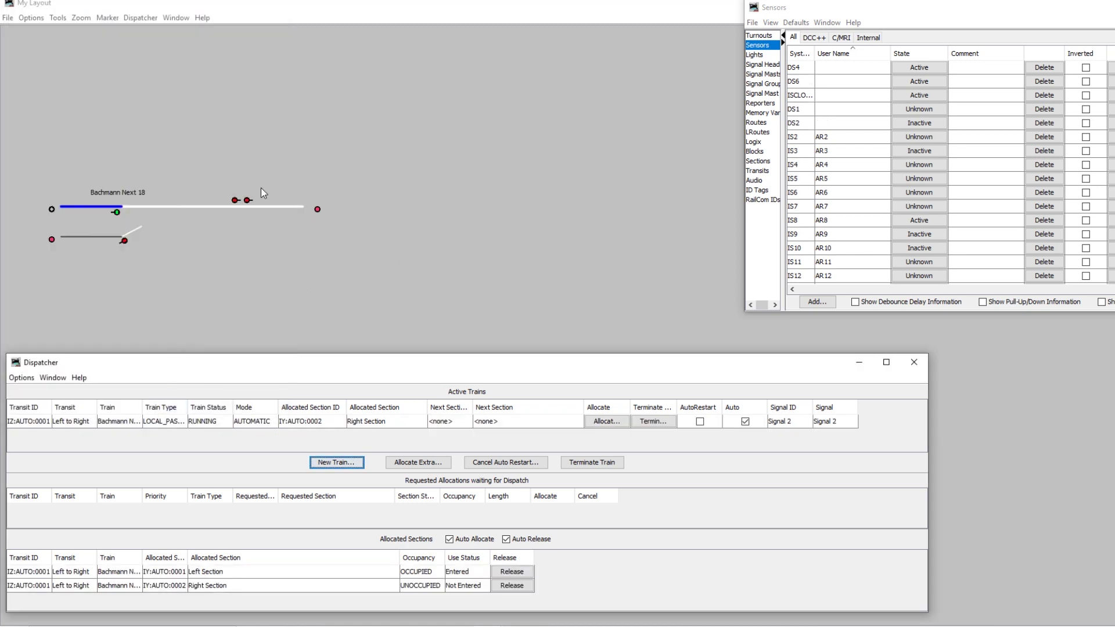
Step: Set sensor AR10 to Active and AR8 to Inactive, and activate the sensor icon at the right end of the track
left_click(925, 247)
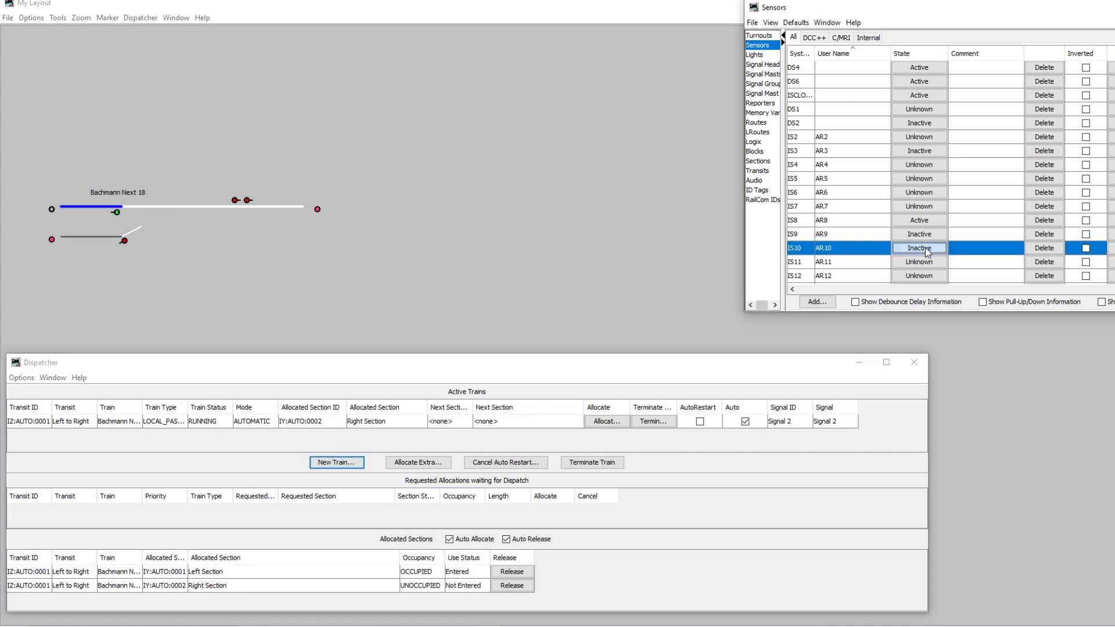
left_click(924, 221)
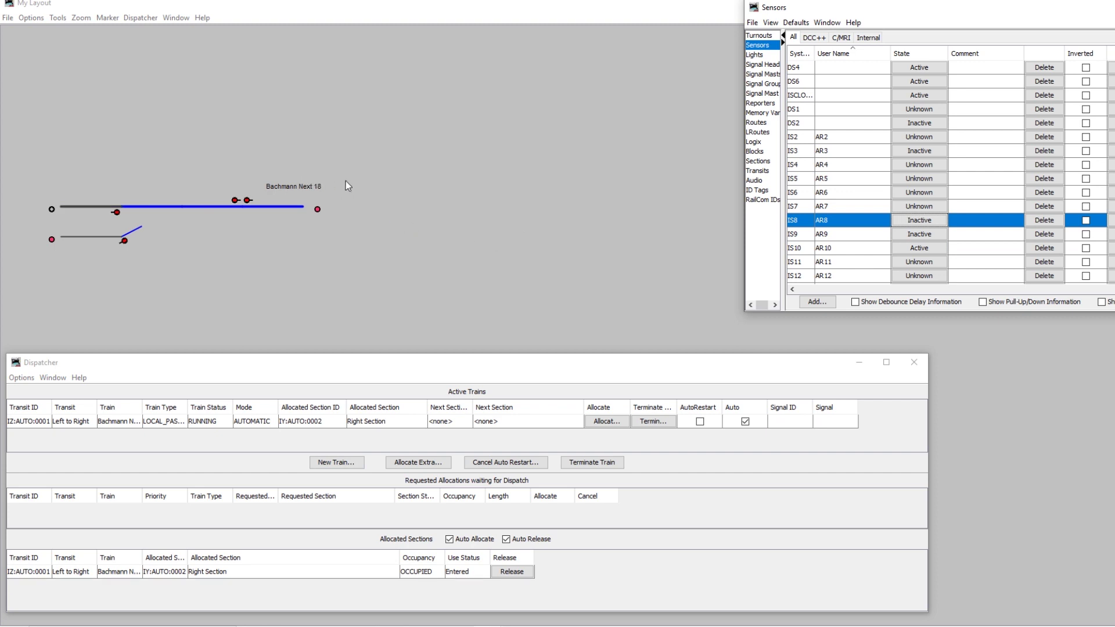
left_click(318, 210)
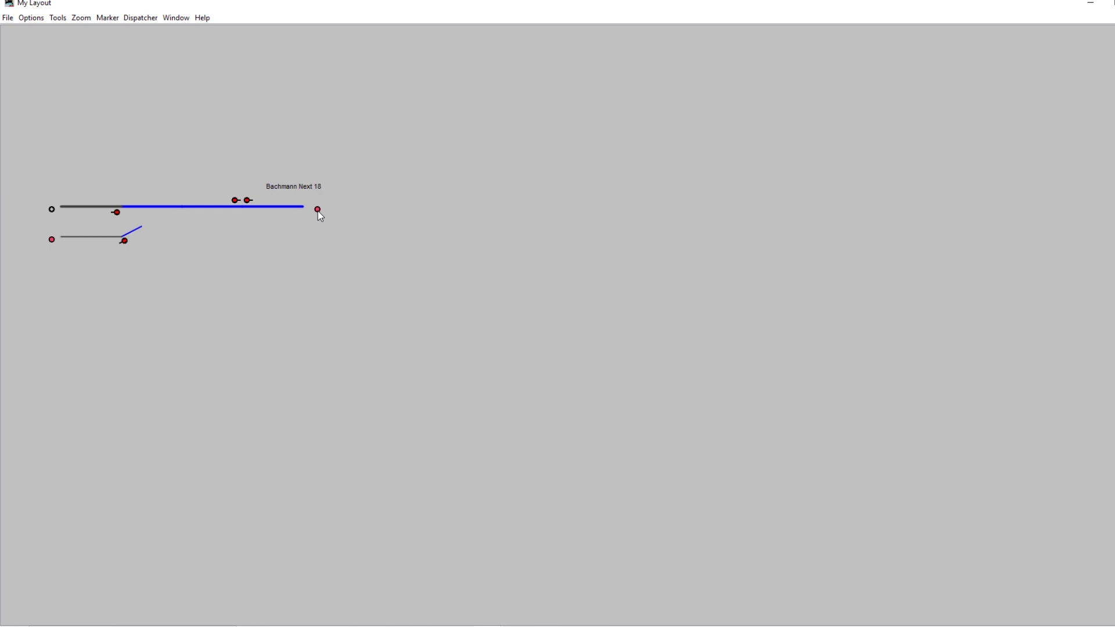
left_click(318, 211)
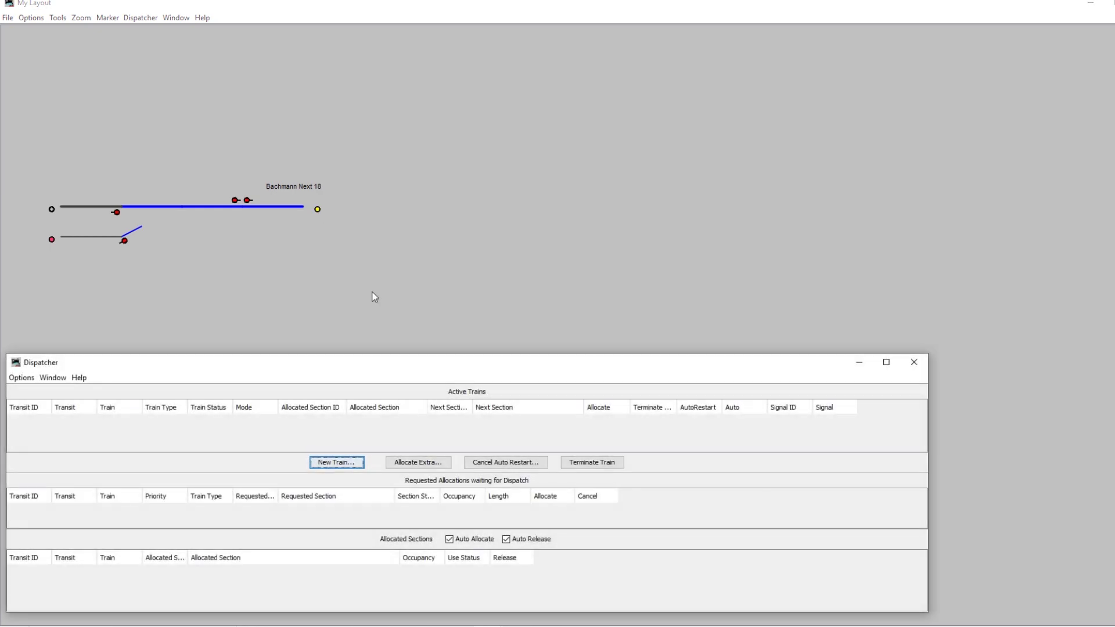